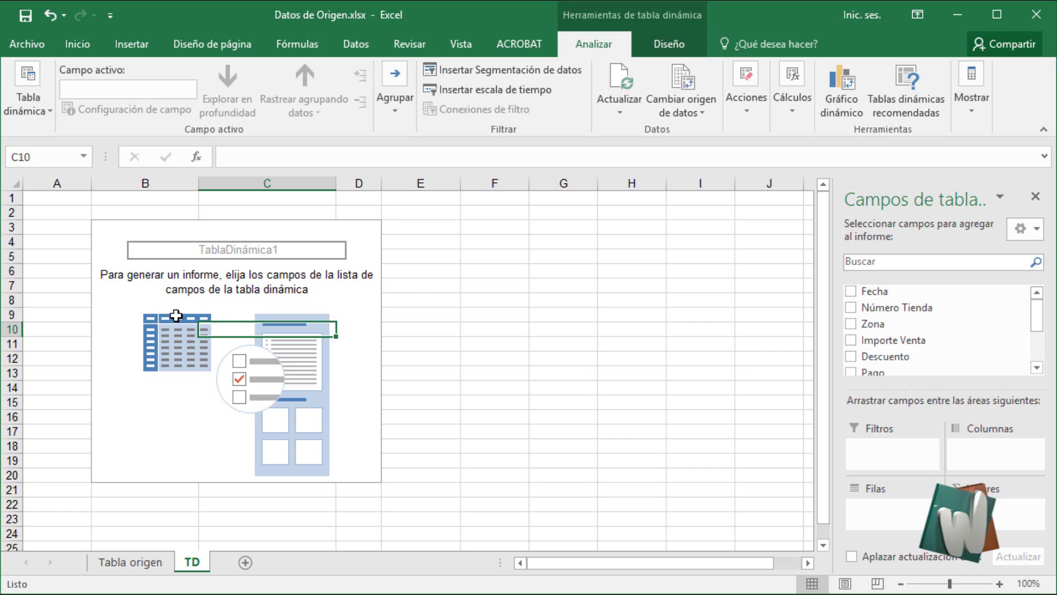
left_click(697, 285)
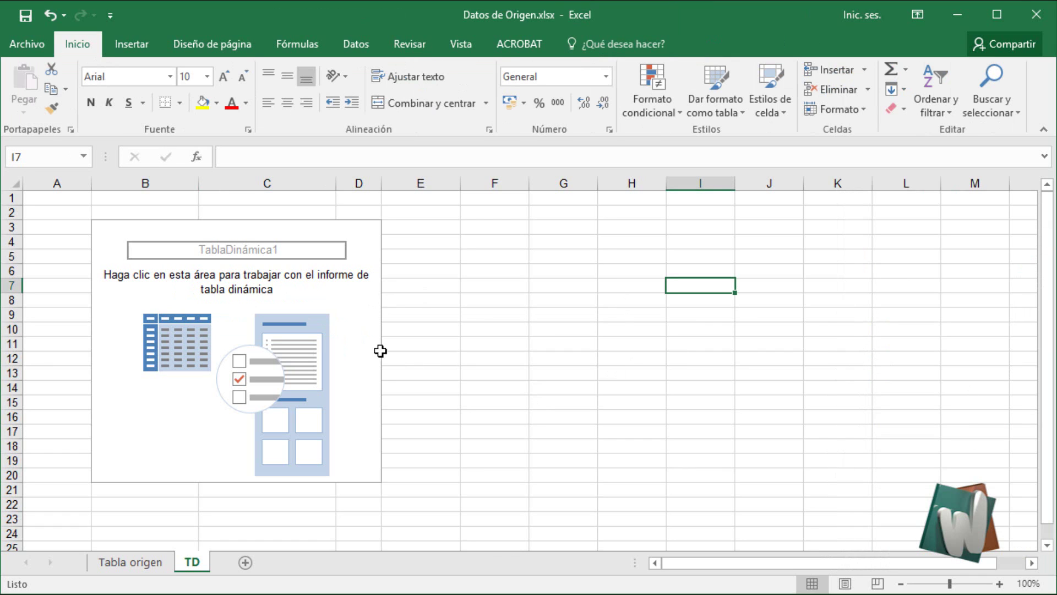
left_click(582, 235)
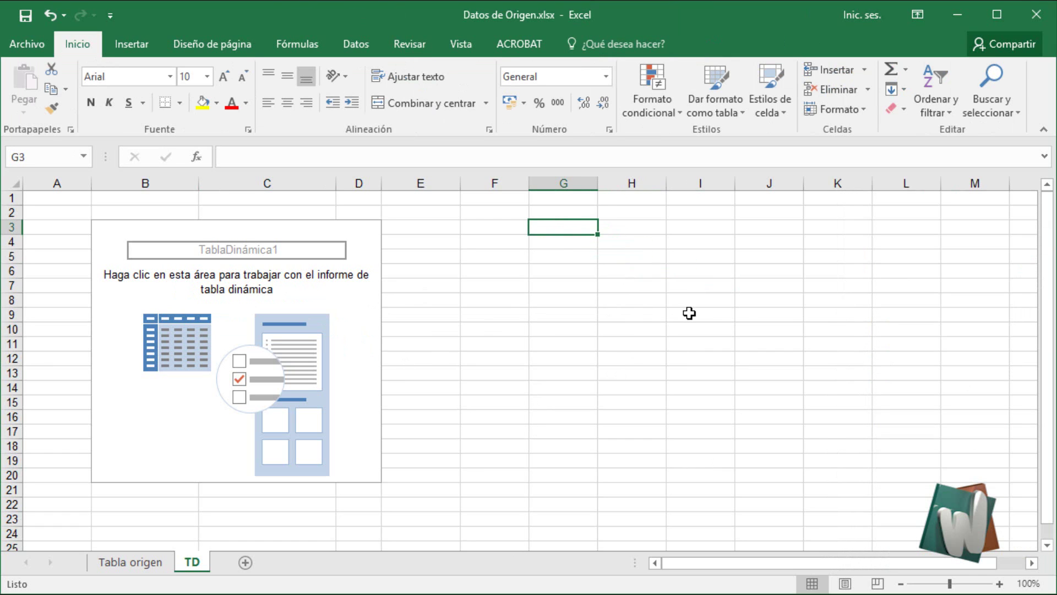
left_click(711, 318)
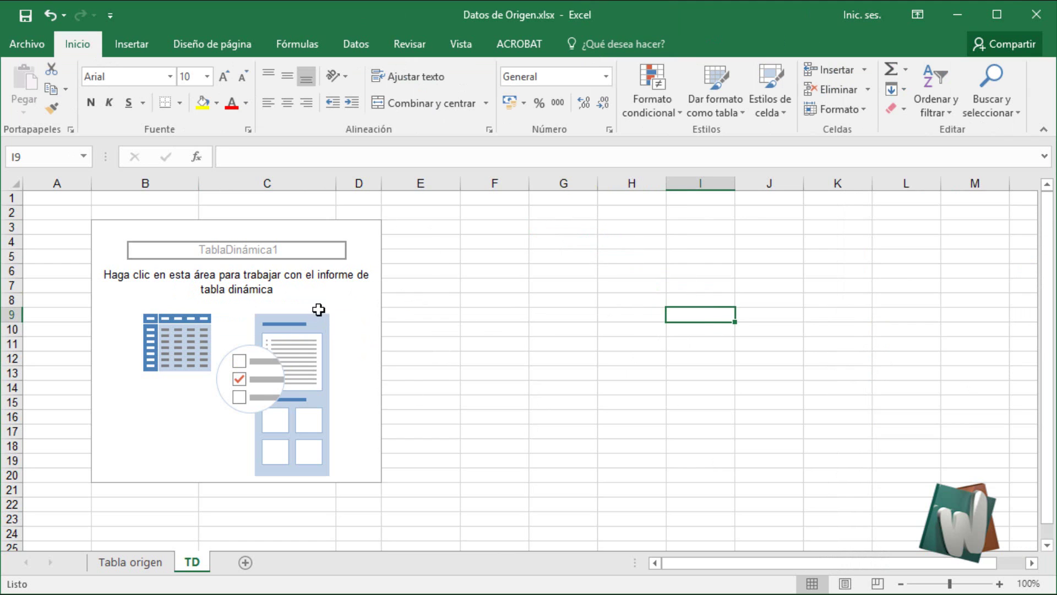
left_click(302, 279)
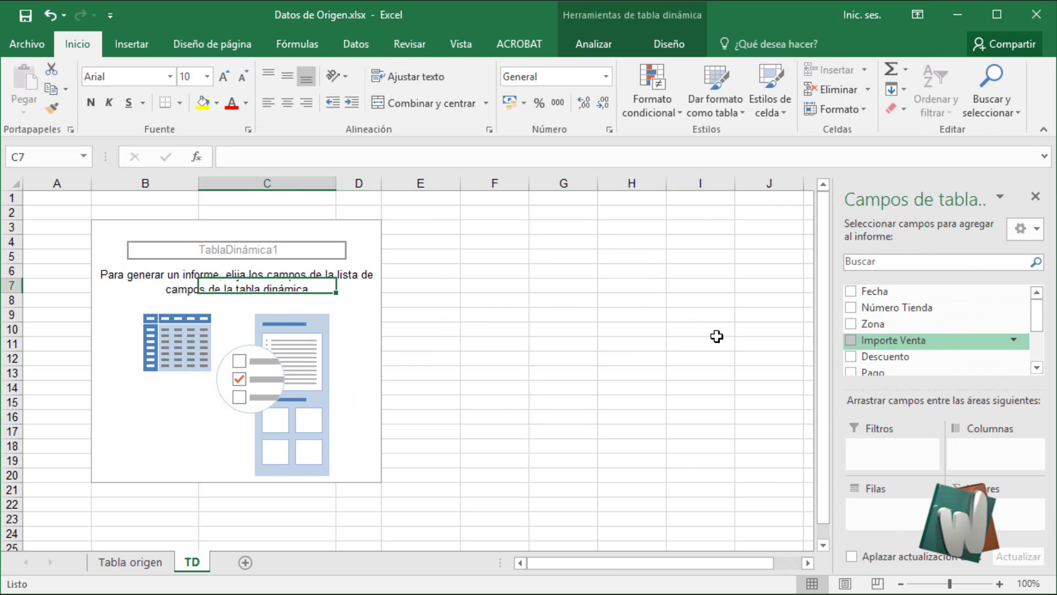
left_click(374, 289)
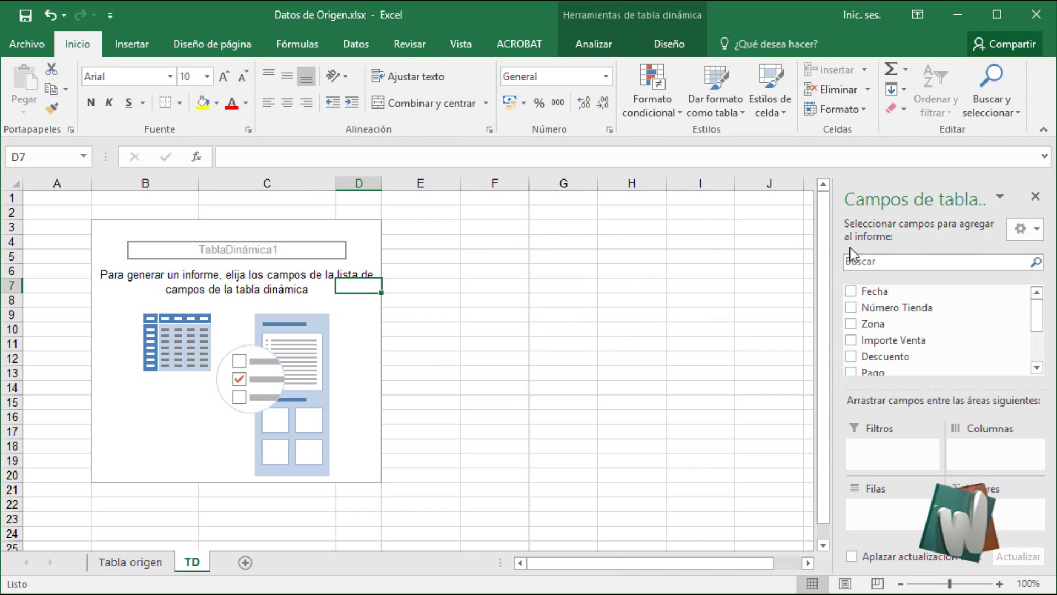
Step: Close the PivotTable Fields pane and check it stays hidden when selecting pivot cells C7 and D7
left_click(1034, 198)
key("Left")
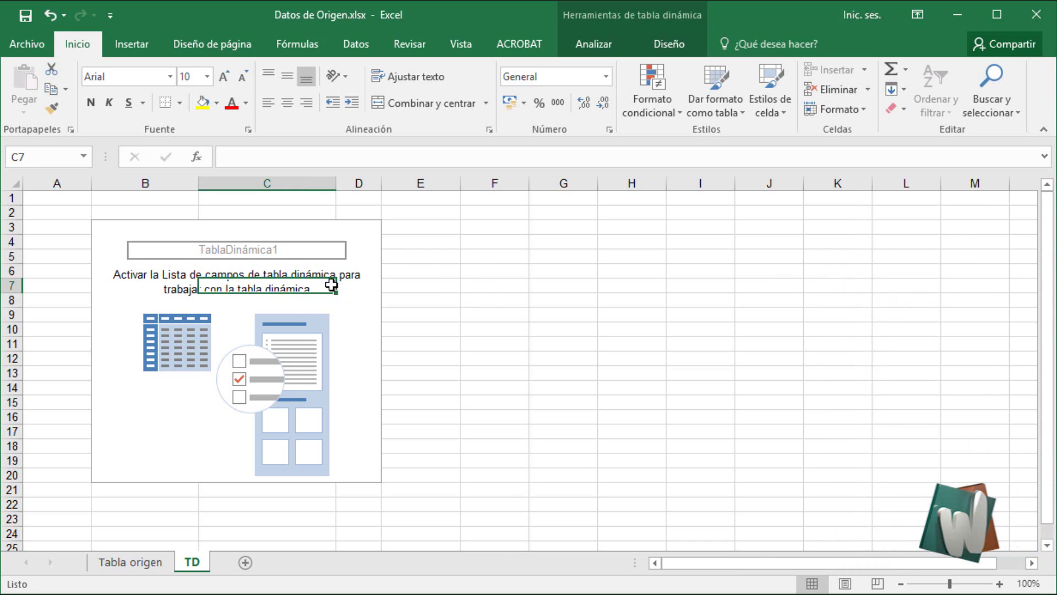
left_click(526, 348)
left_click(337, 292)
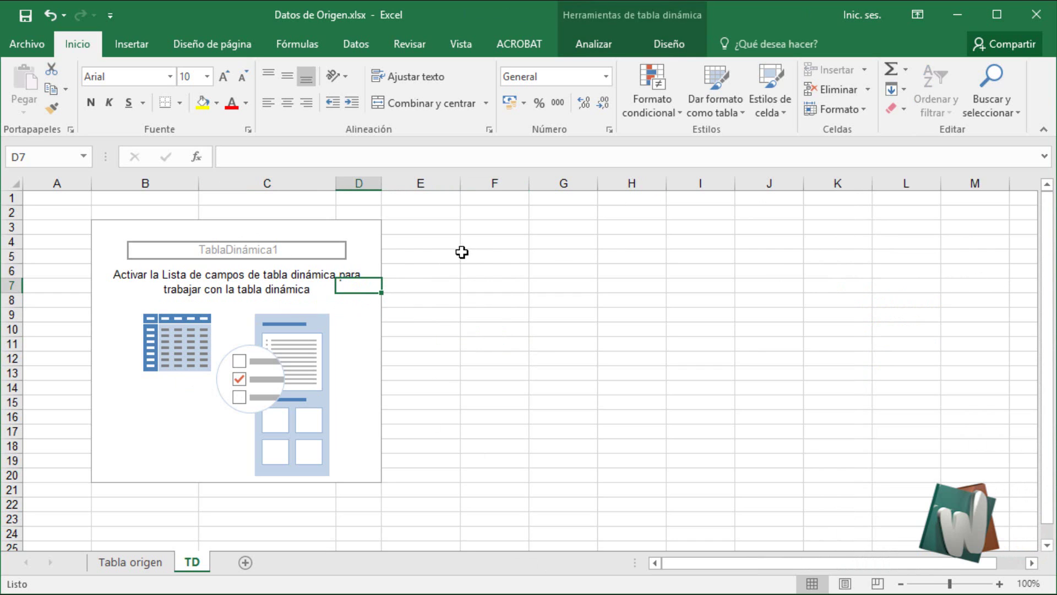
left_click(313, 285)
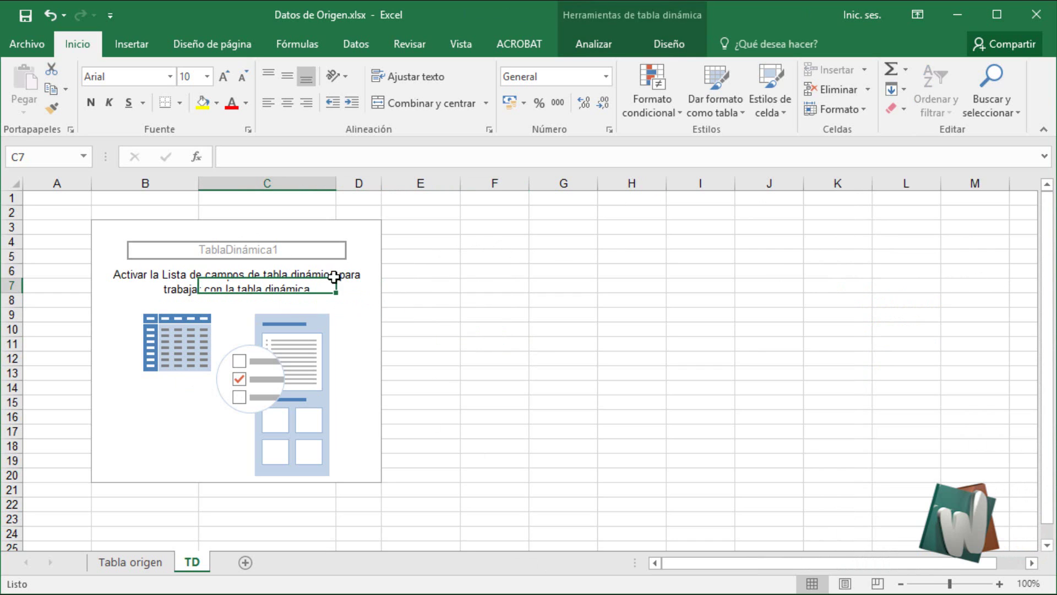
left_click(618, 17)
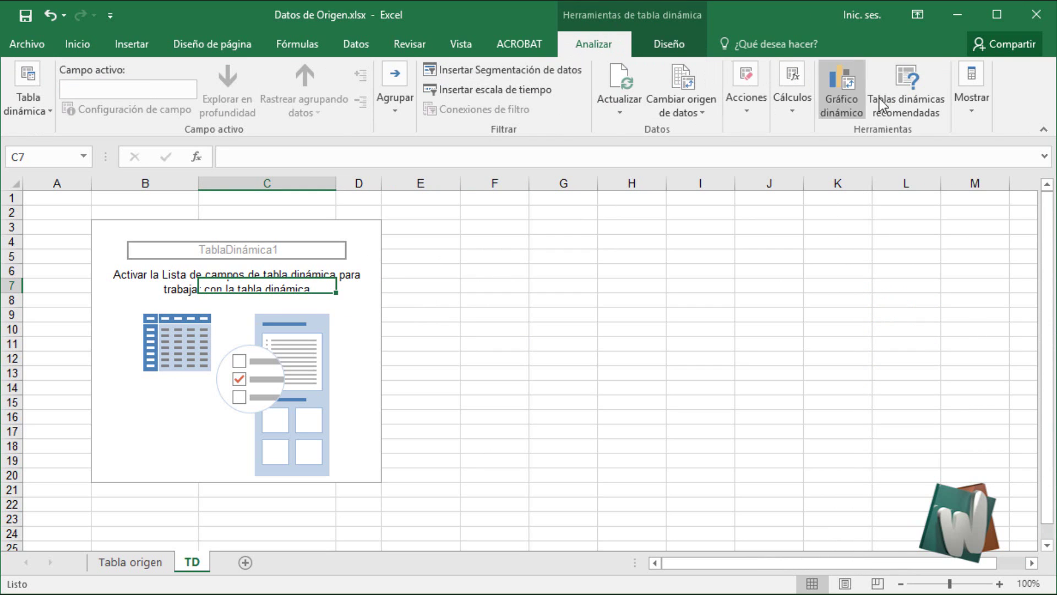
Step: Turn Lista de campos back on under Mostrar, confirming it appears when D7 is selected
left_click(970, 110)
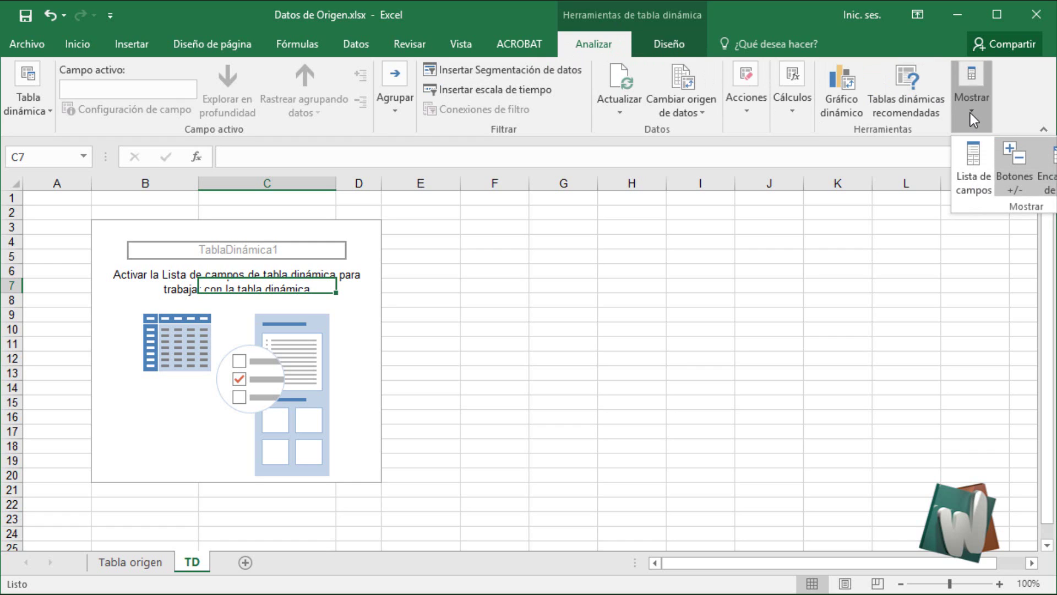
left_click(983, 168)
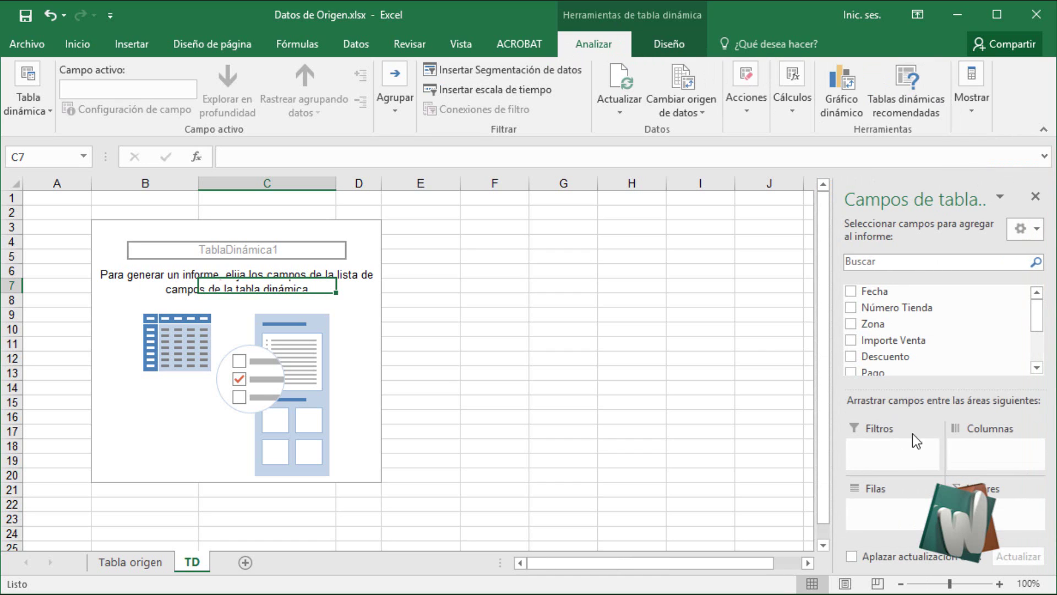
left_click(970, 117)
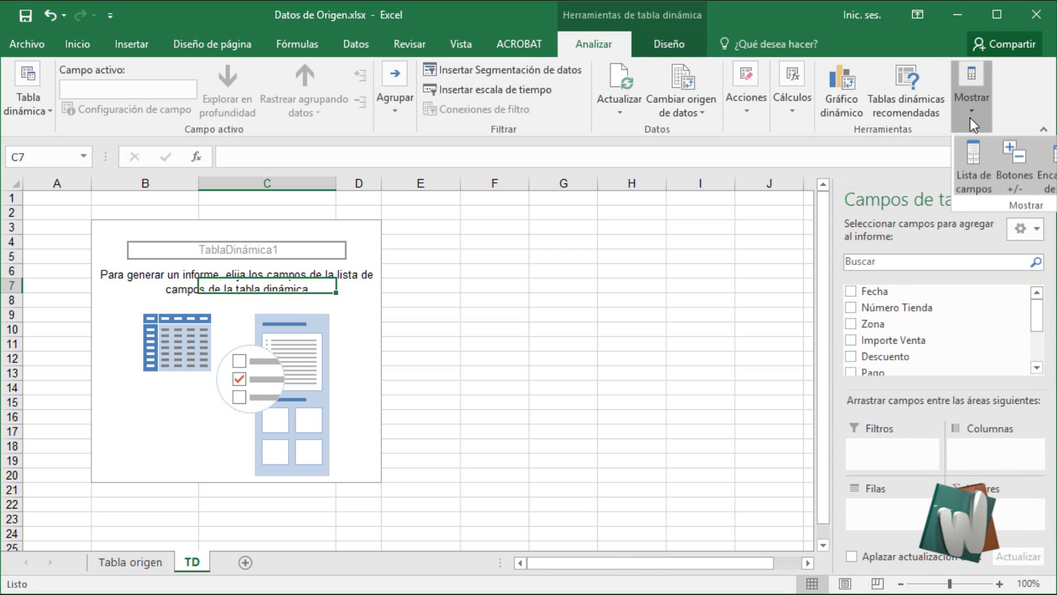
left_click(963, 180)
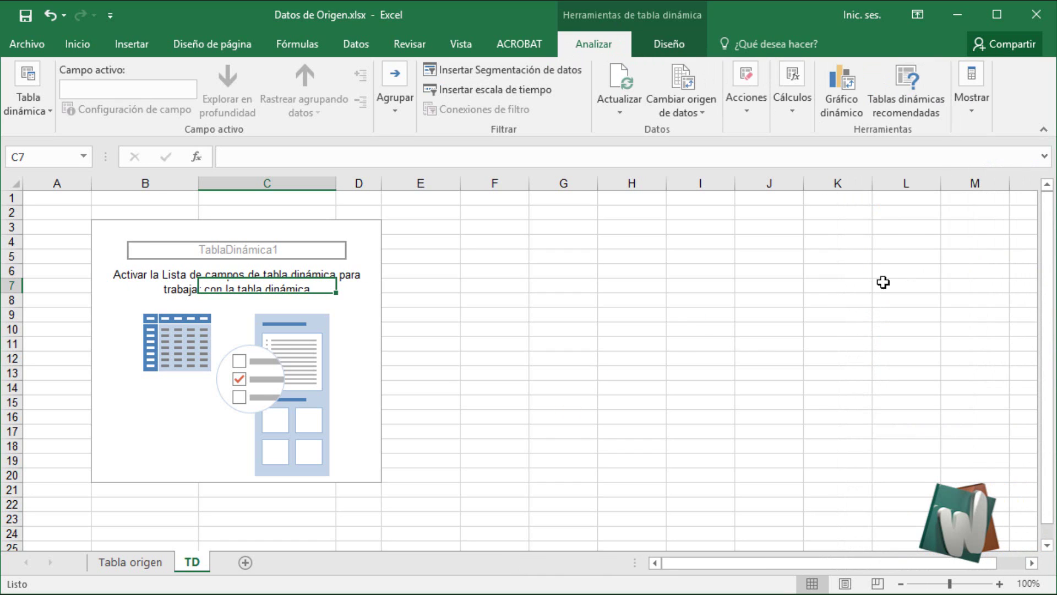
left_click(972, 83)
left_click(966, 170)
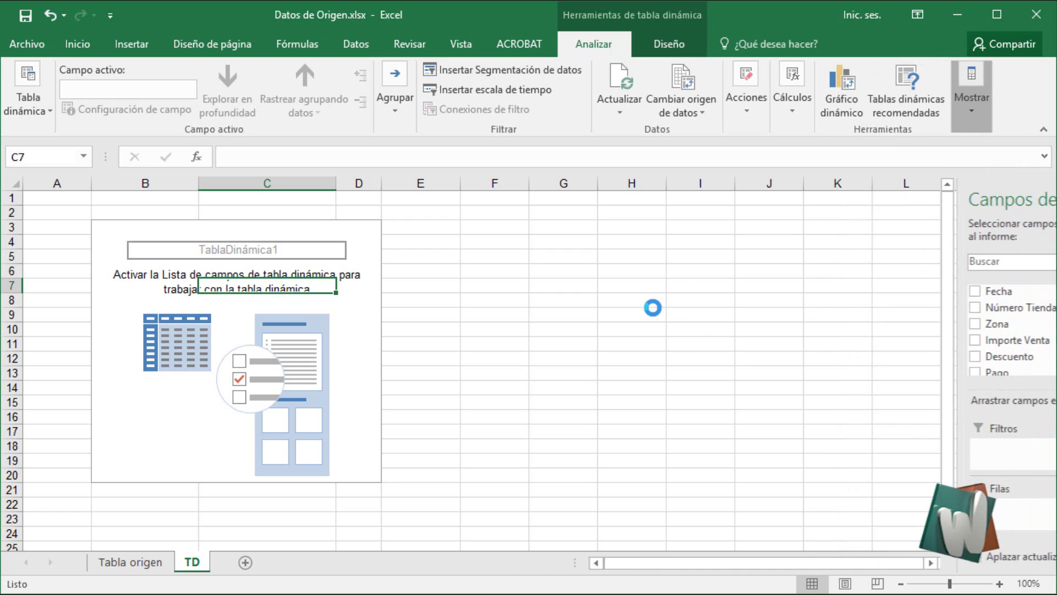
left_click(592, 315)
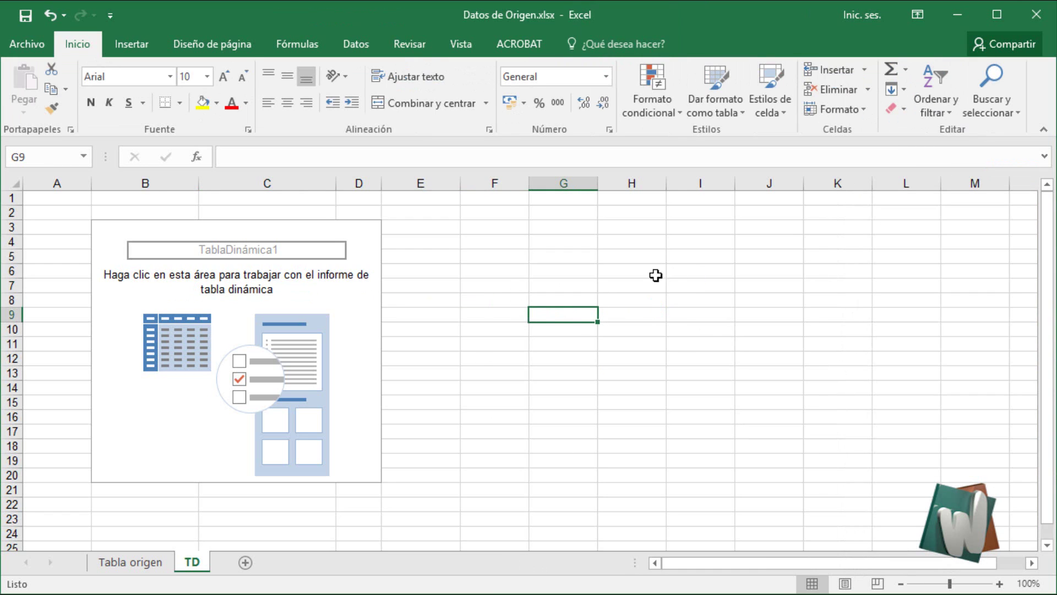
left_click(369, 282)
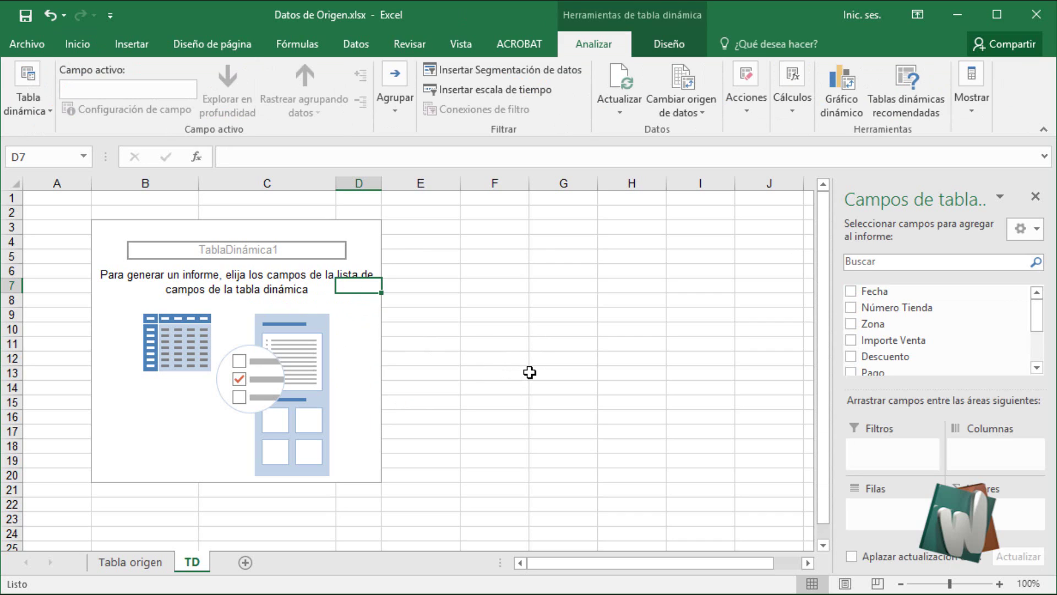
Step: Go from the Tabla origen sheet to the TD sheet showing empty TablaDinámica1 and its field list
left_click(116, 564)
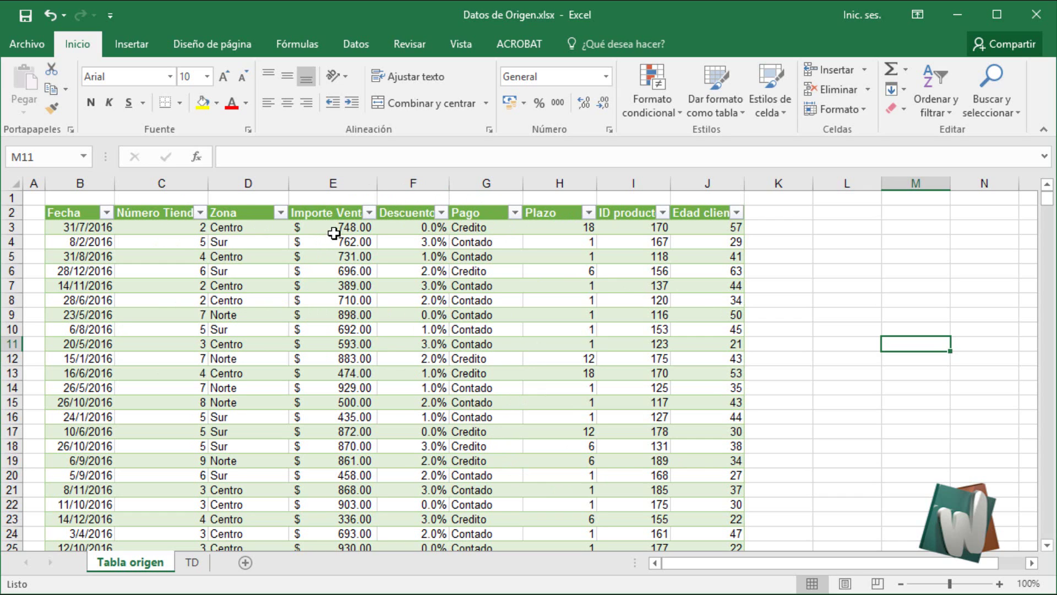
left_click(192, 561)
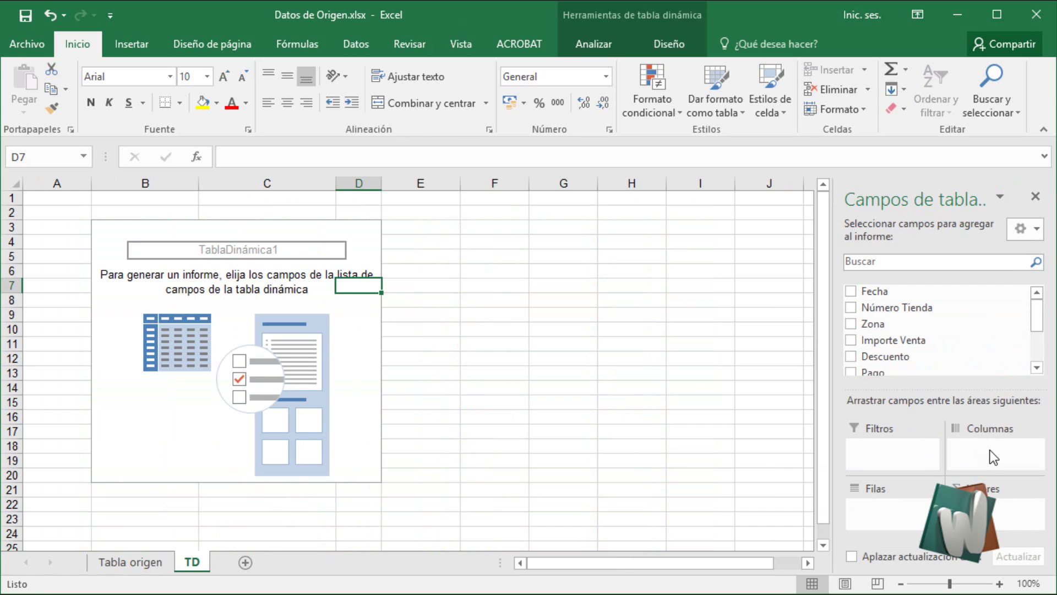
scroll(955, 361, "down", 1)
scroll(957, 362, "up", 1)
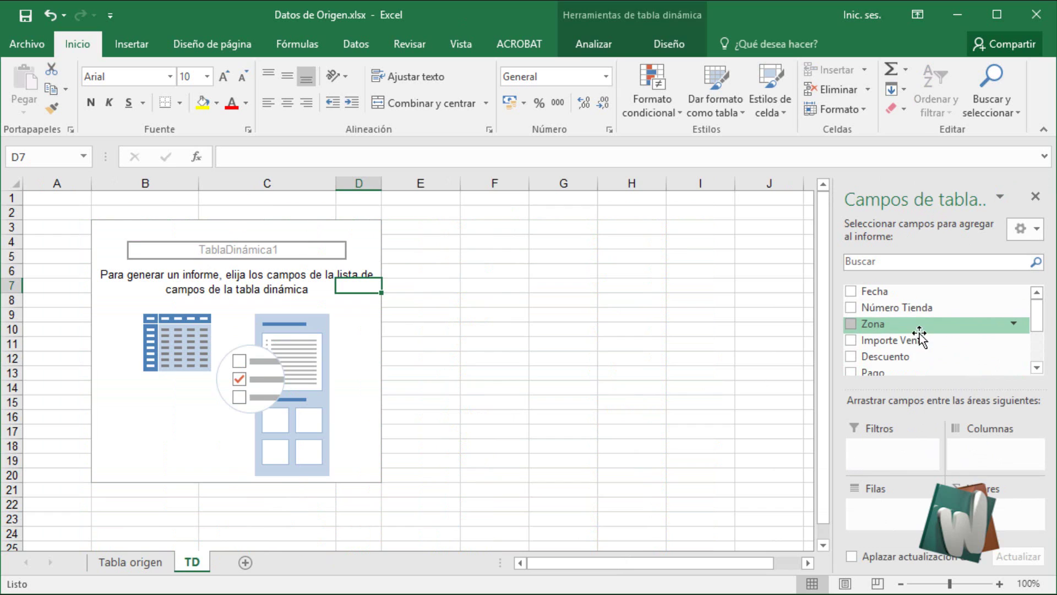
scroll(941, 352, "down", 1)
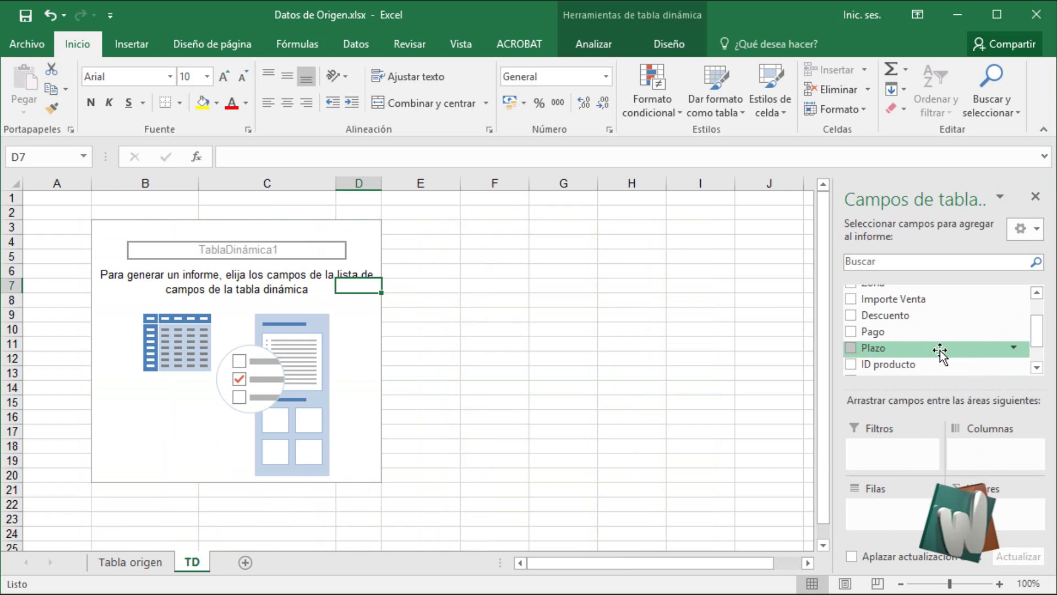
scroll(937, 355, "up", 1)
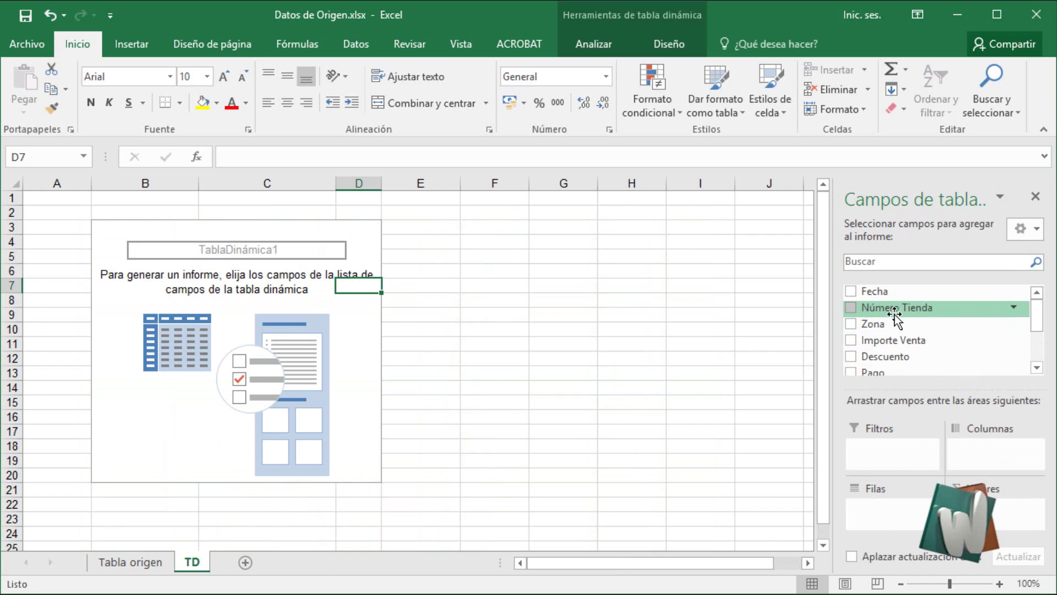
Step: Place Número Tienda in the Filas area to list stores 1 through 9
left_click_drag(895, 312, 896, 338)
left_click_drag(889, 432, 881, 495)
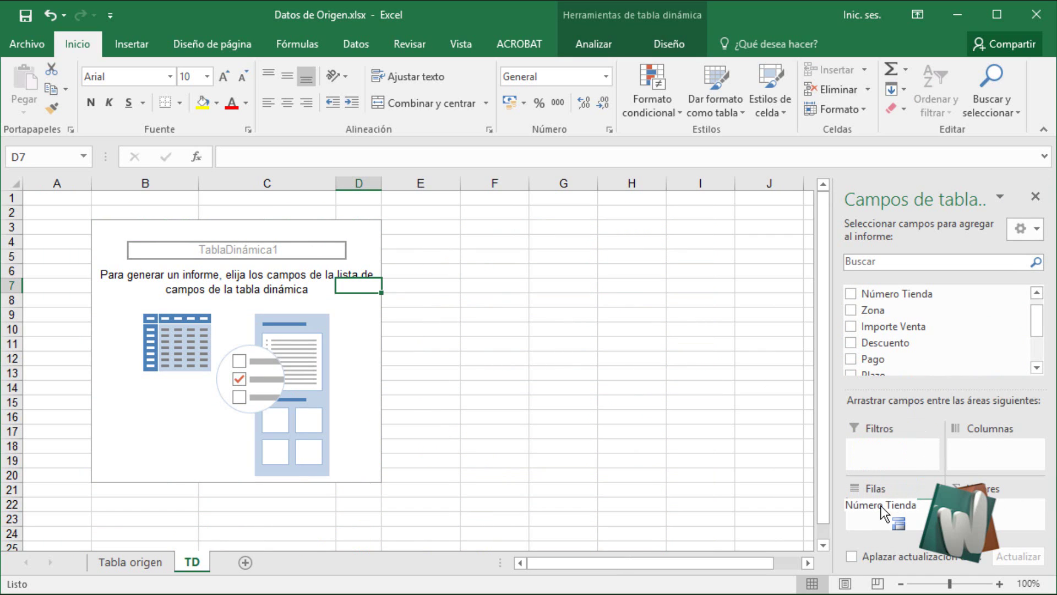
left_click_drag(881, 508, 881, 507)
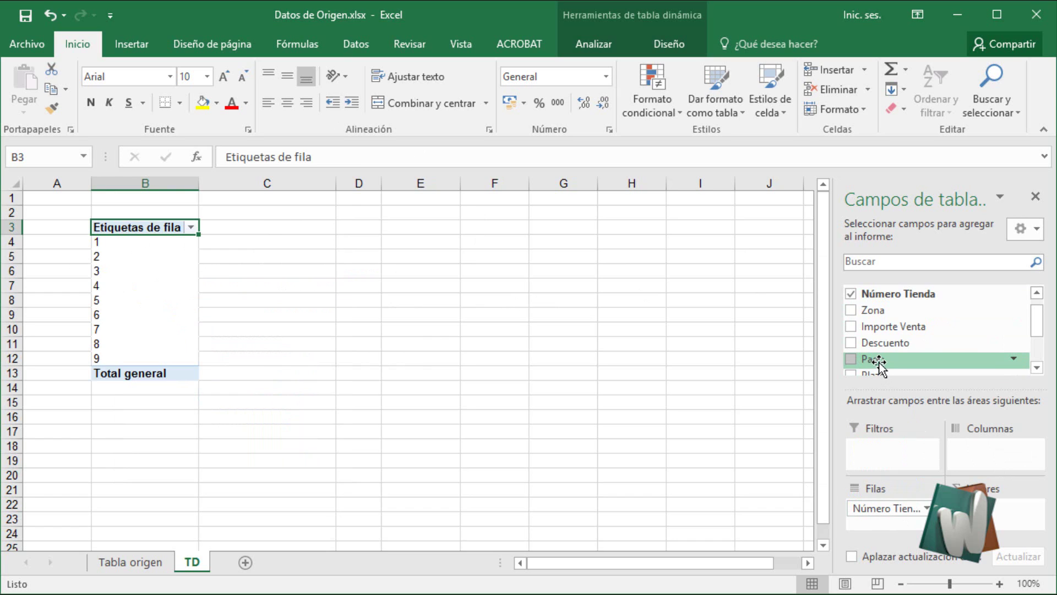
Step: Place Pago in the Columnas area to get Contado and Credito columns
left_click_drag(877, 362, 892, 381)
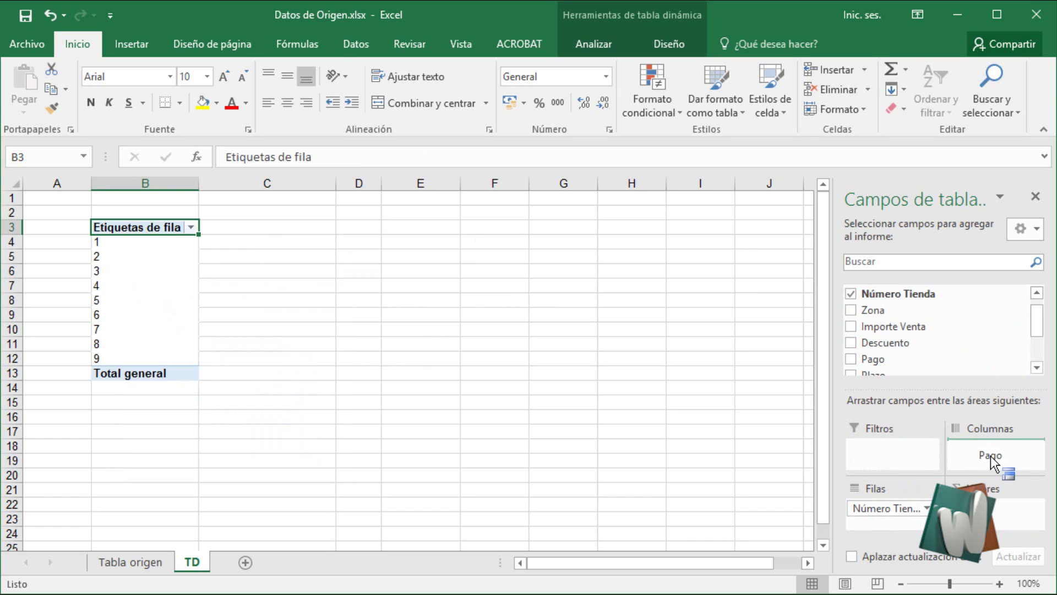
left_click_drag(990, 455, 989, 455)
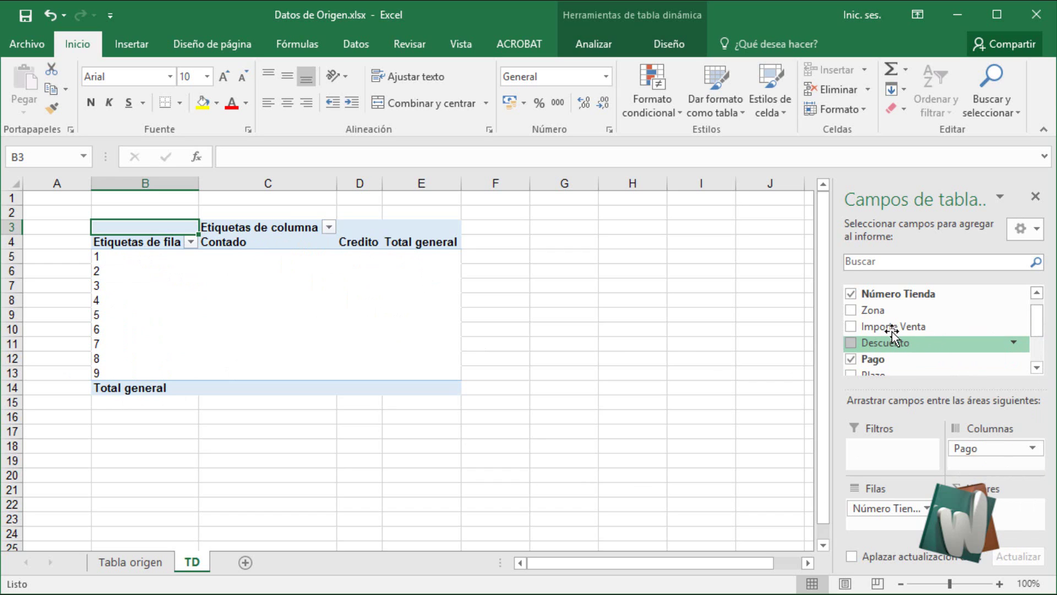
Step: Add Importe Venta to Valores as Suma de Importe Venta, totalling 980513
left_click_drag(891, 333, 988, 507)
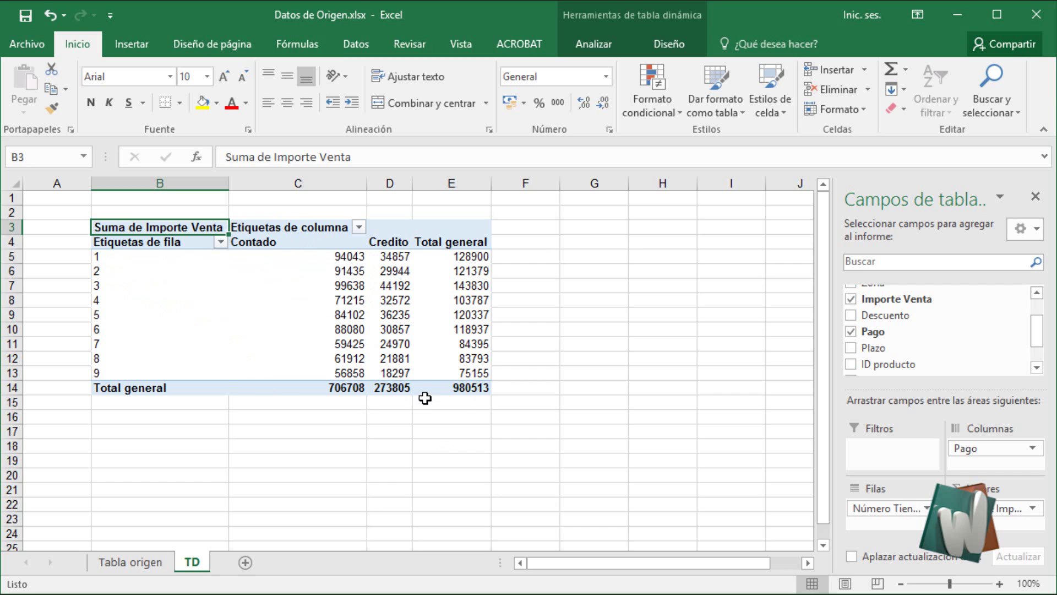
left_click(134, 564)
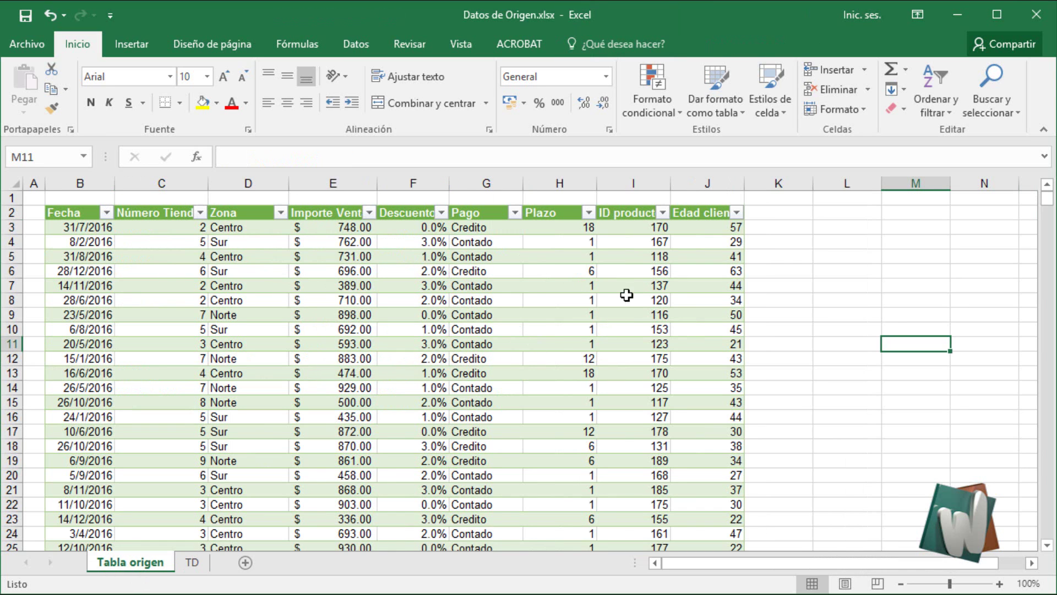
left_click(193, 562)
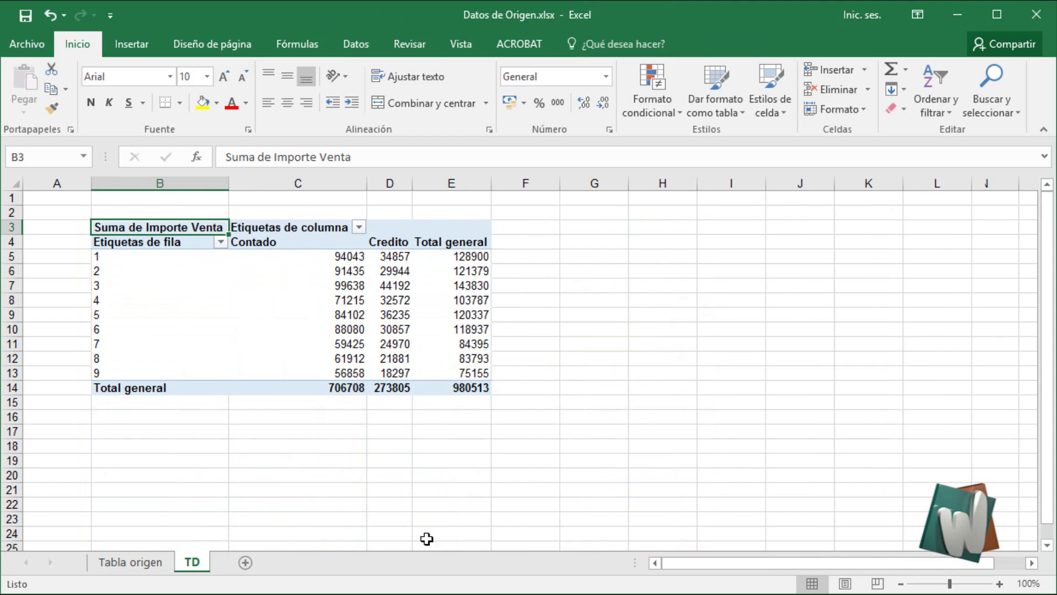
left_click(143, 563)
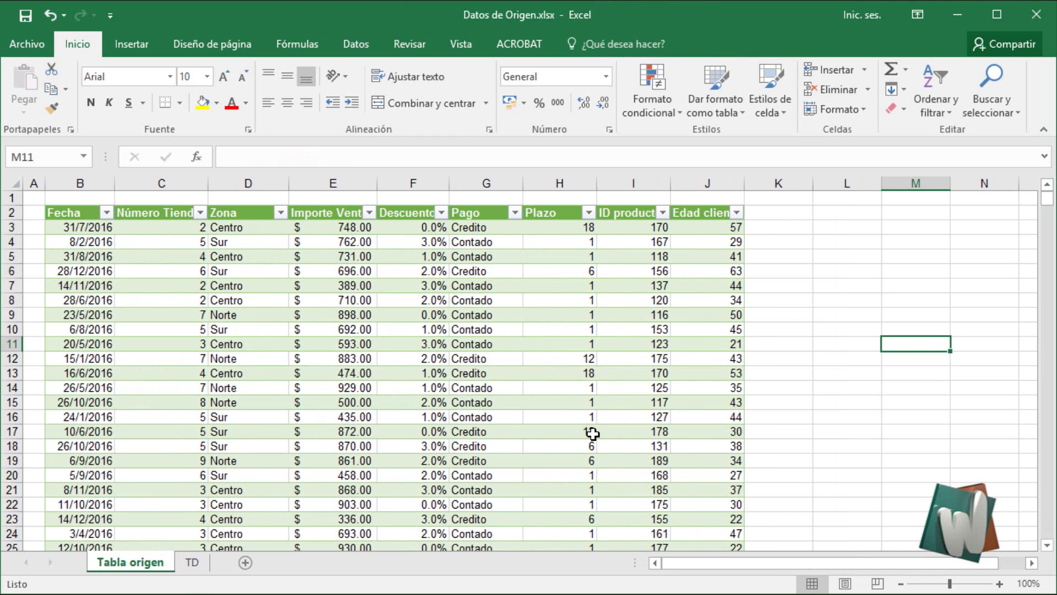
left_click(193, 563)
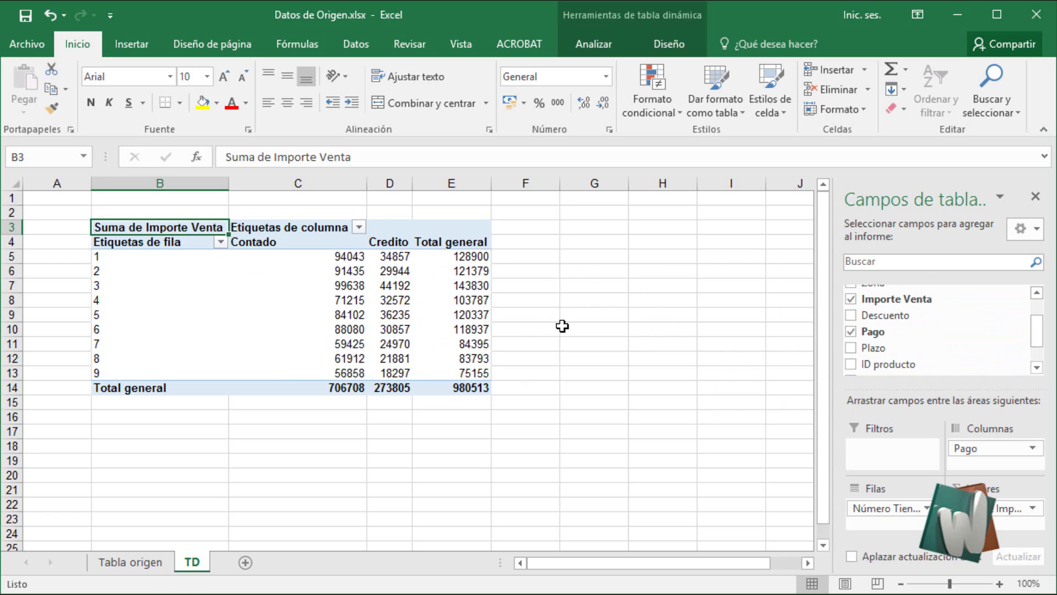
left_click(131, 561)
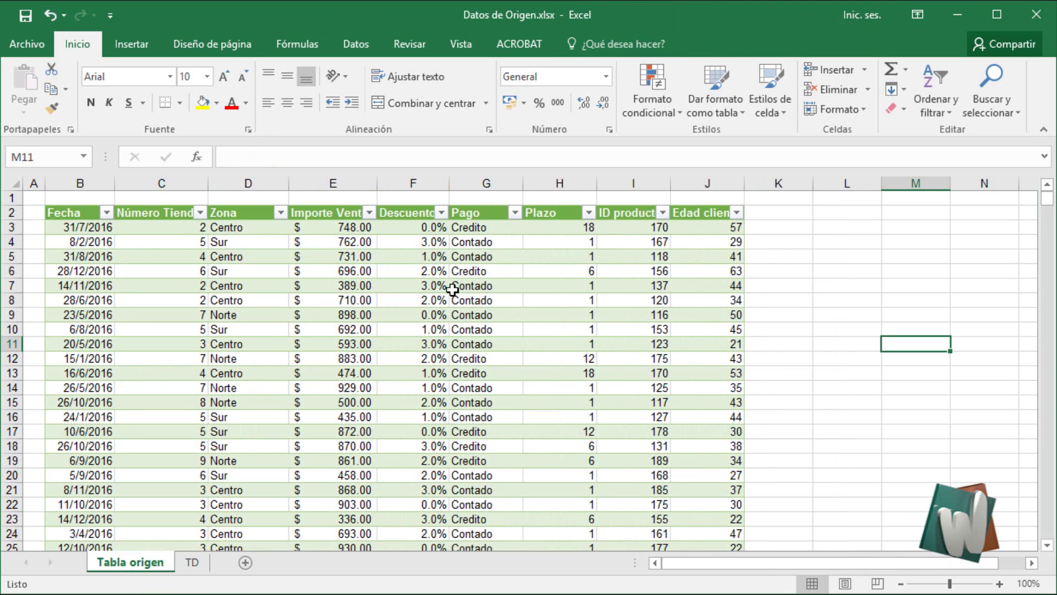
left_click(193, 561)
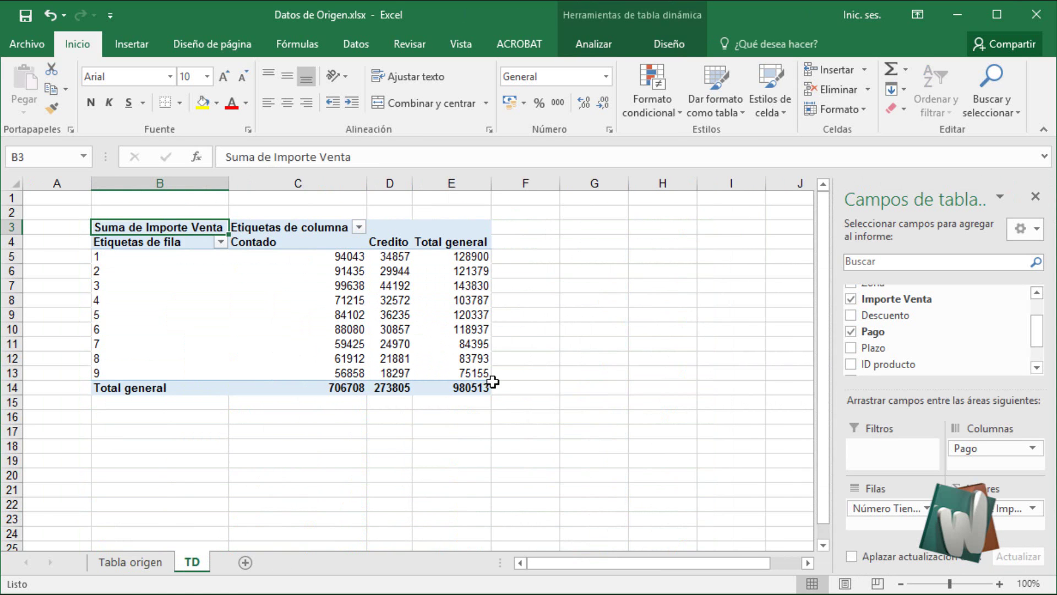